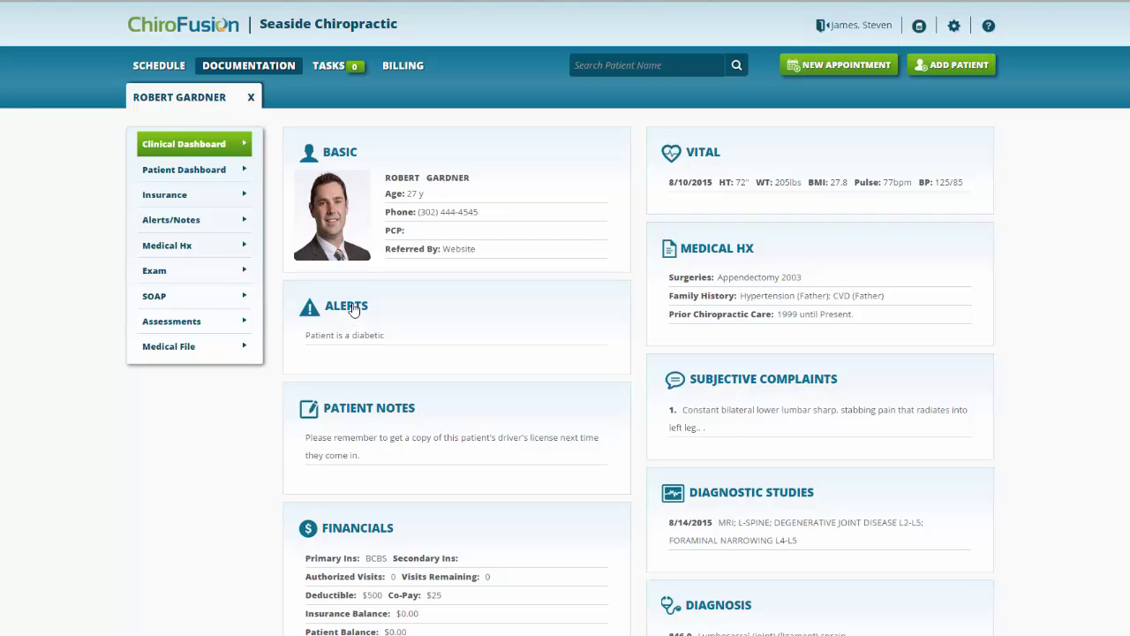
# Save the patient's alerts and notes, then scroll the dashboard down to appointment history.
pyautogui.click(353, 308)
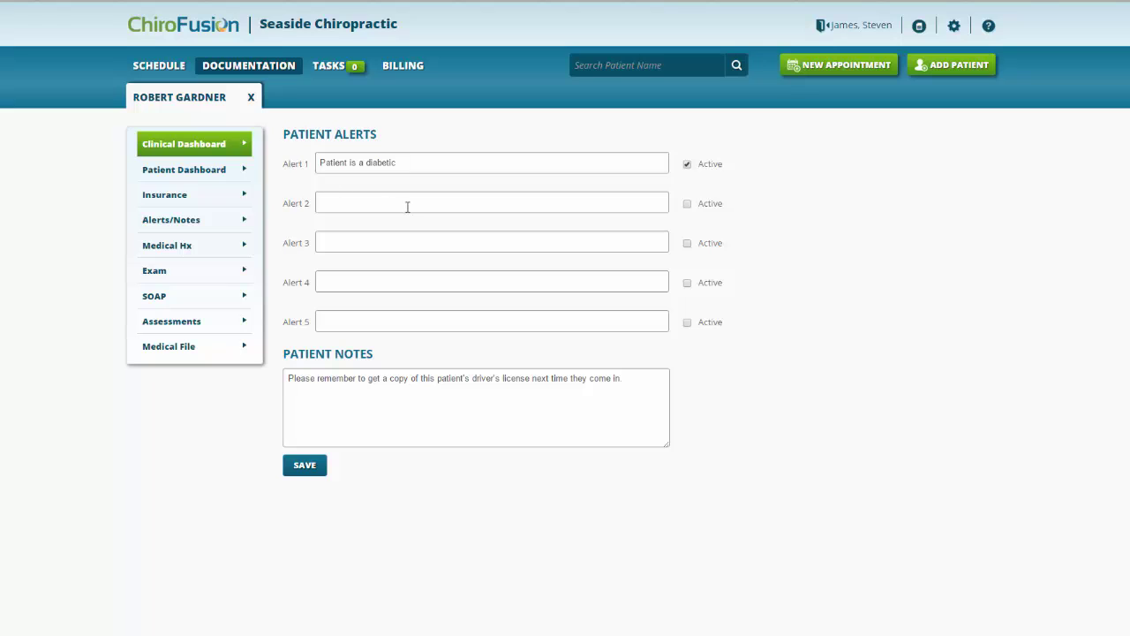
pyautogui.click(305, 466)
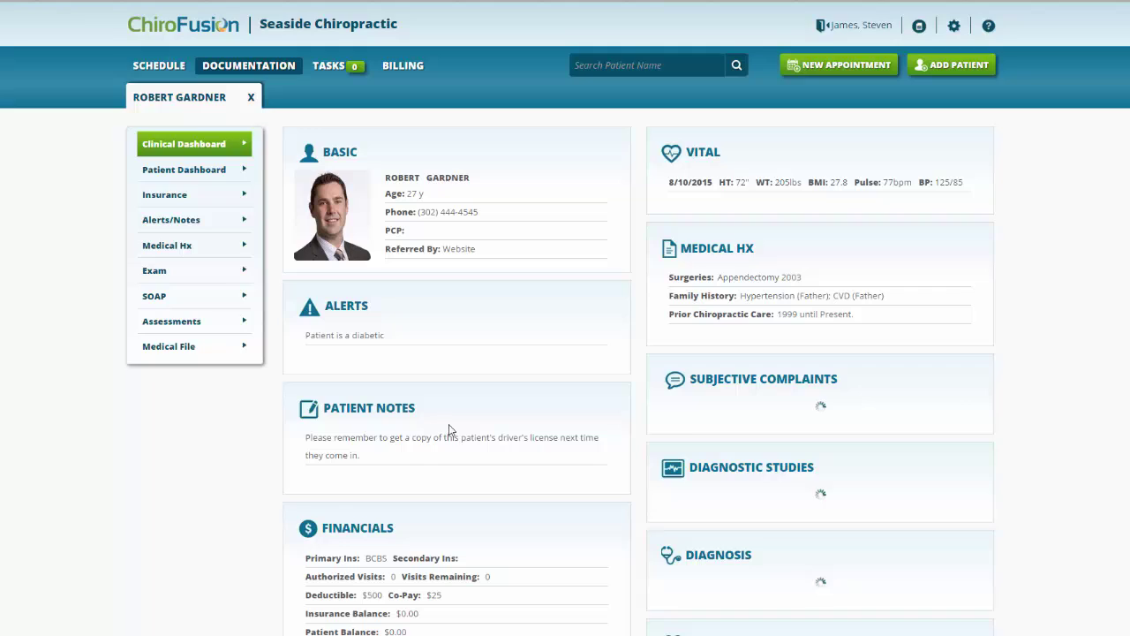
pyautogui.scroll(-2, 450, 428)
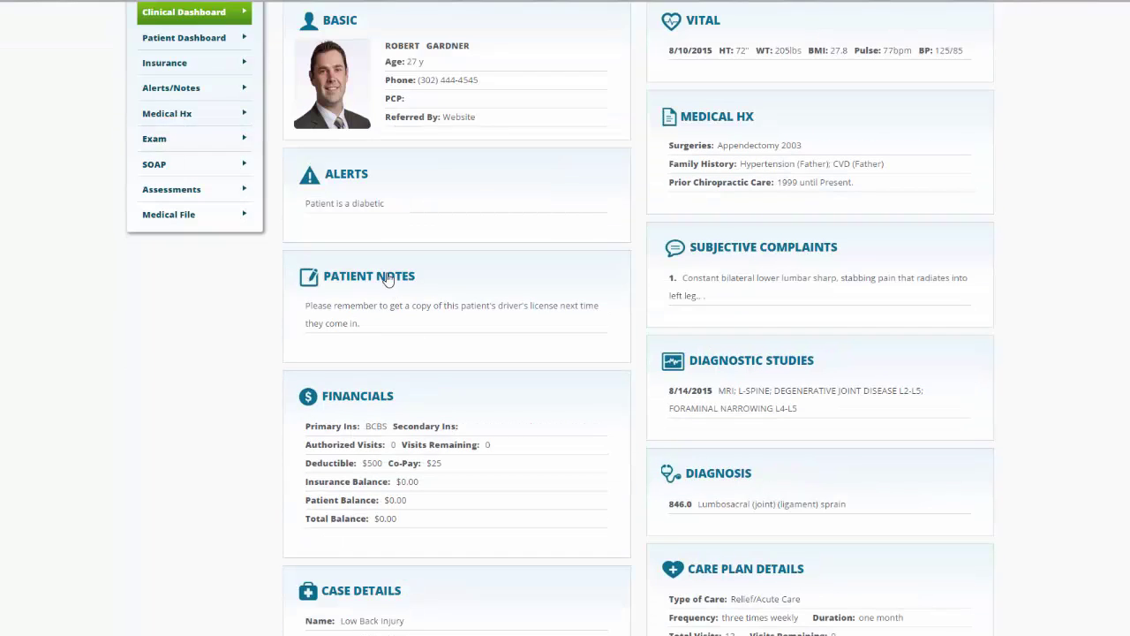
pyautogui.scroll(-2, 429, 396)
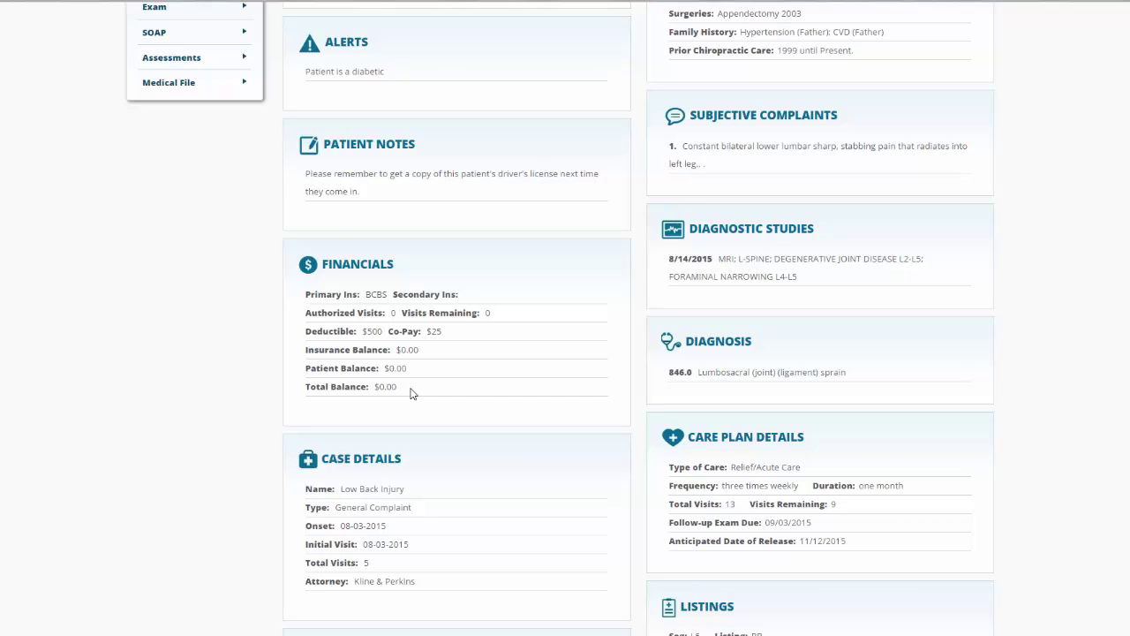
pyautogui.scroll(-2, 411, 393)
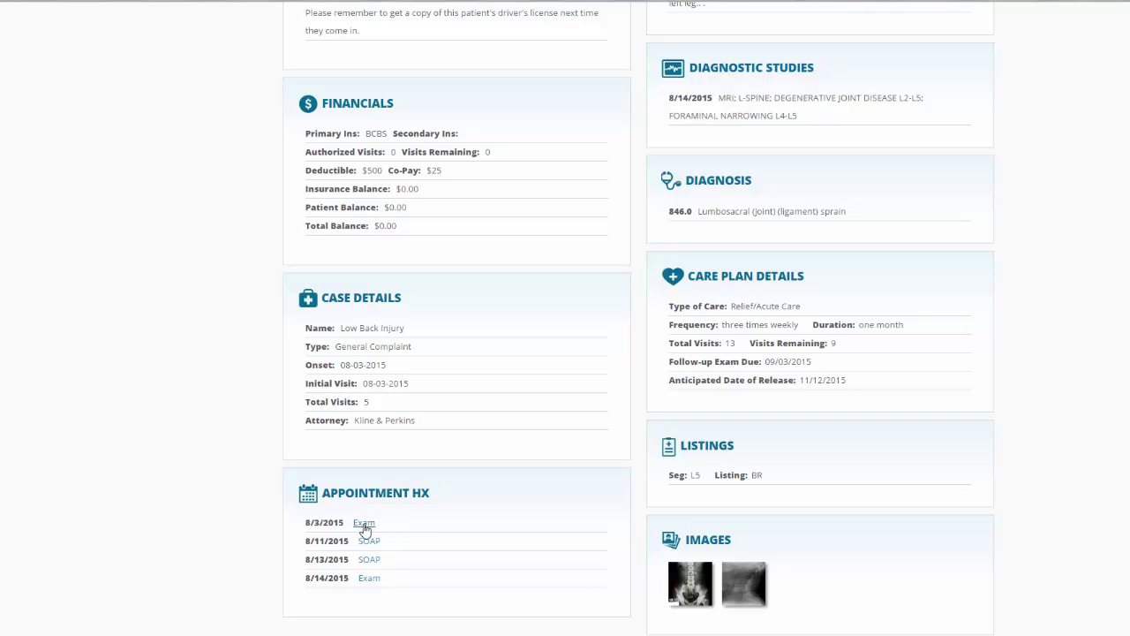
pyautogui.click(365, 524)
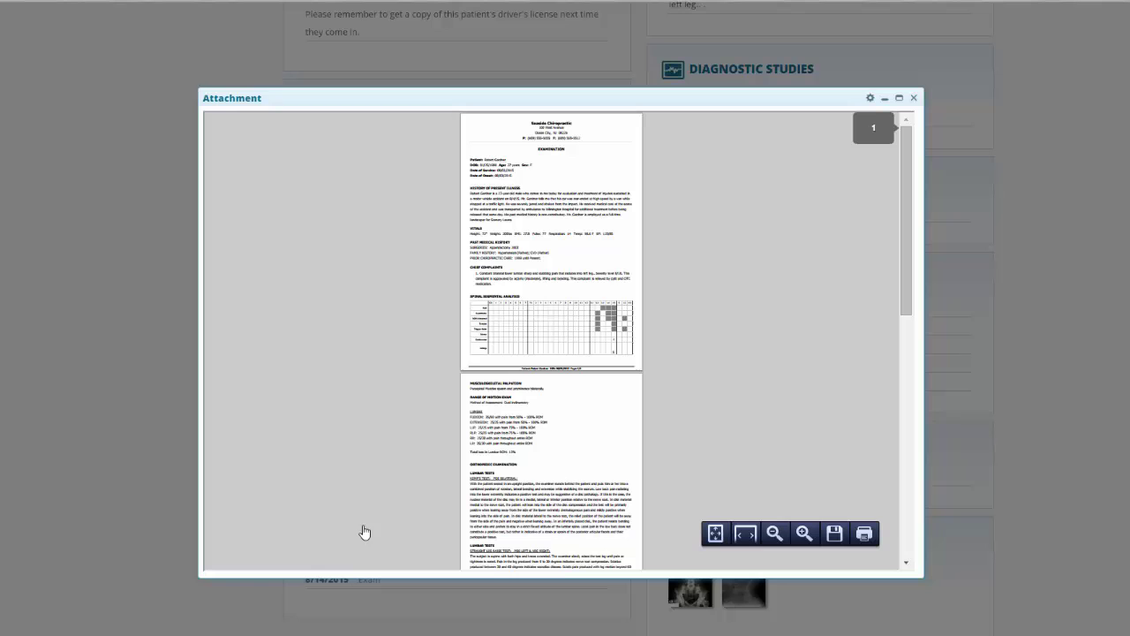
pyautogui.click(804, 533)
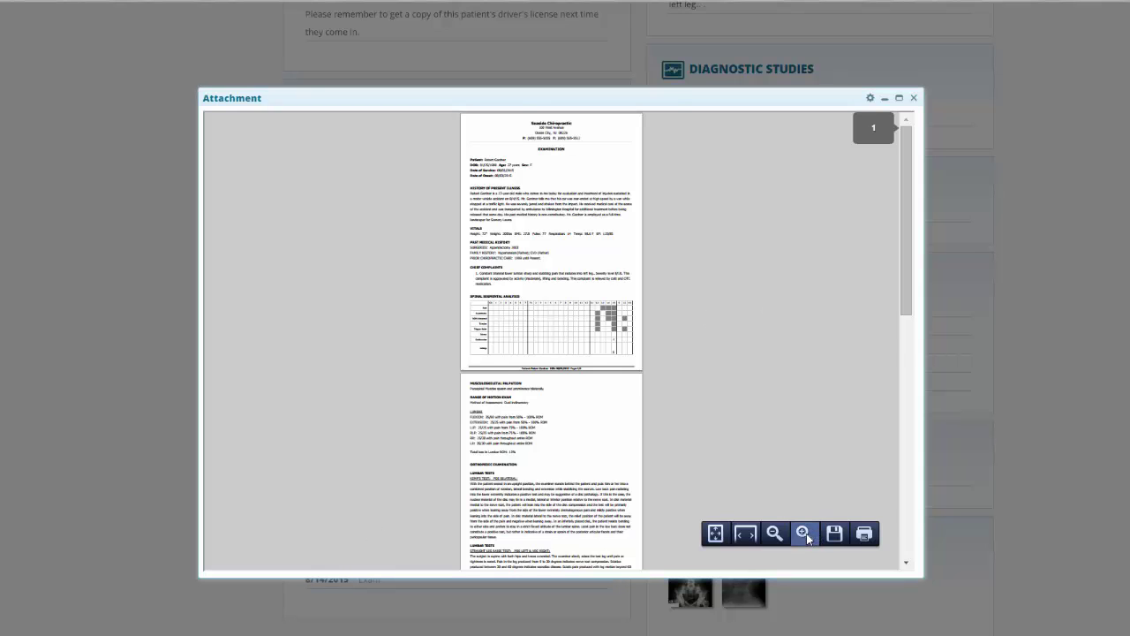
pyautogui.click(804, 533)
pyautogui.moveTo(895, 225); pyautogui.dragTo(895, 421)
pyautogui.click(914, 97)
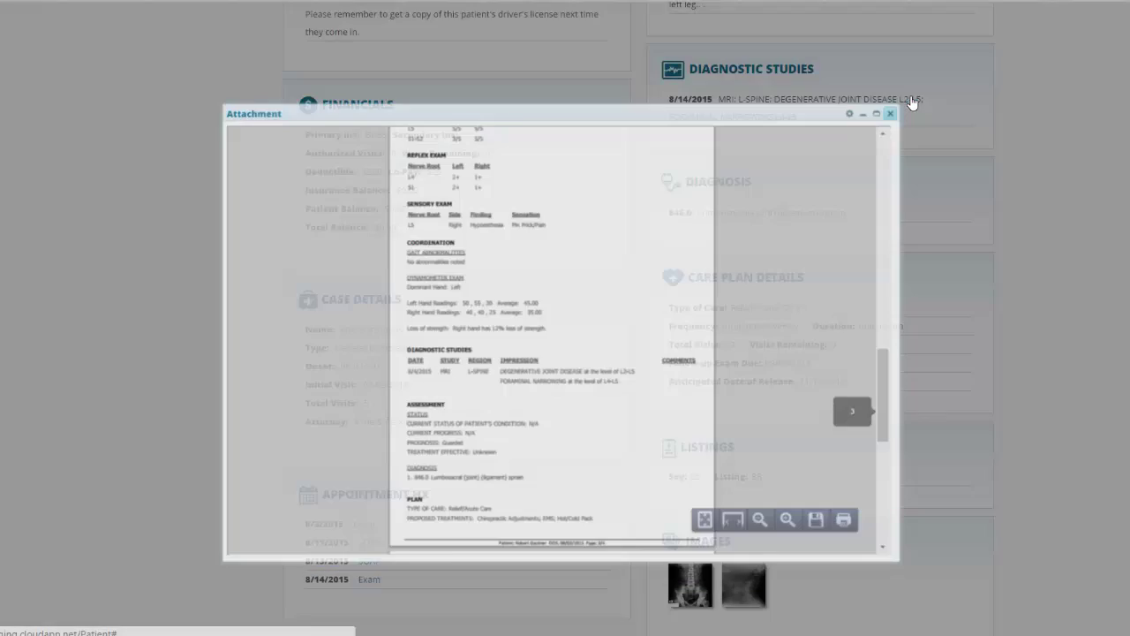
pyautogui.scroll(5, 971, 223)
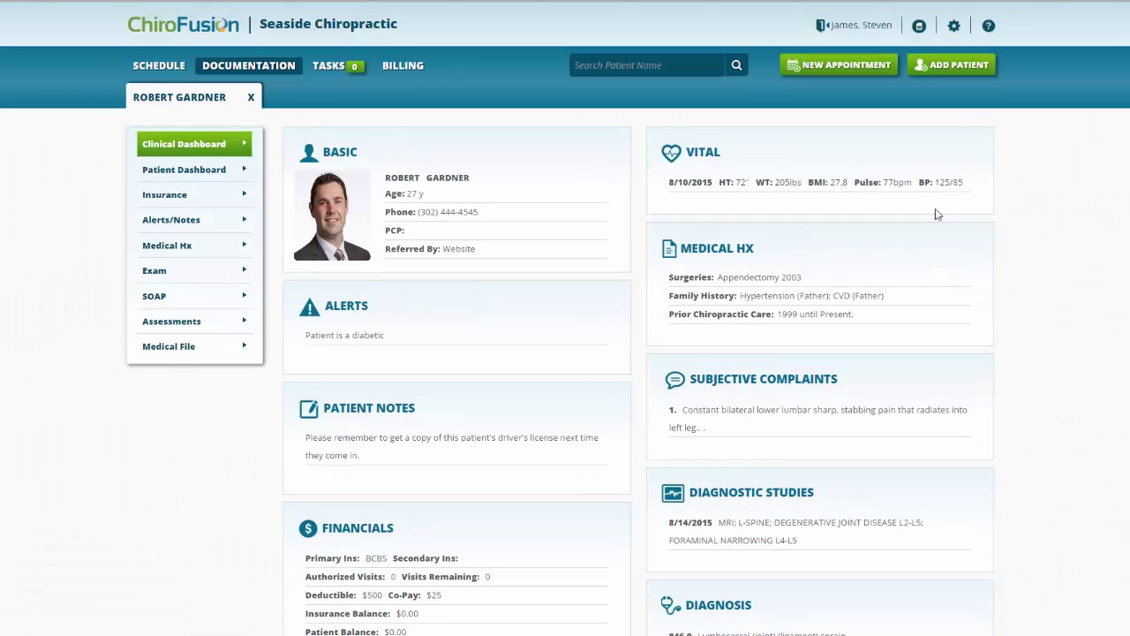
pyautogui.click(705, 158)
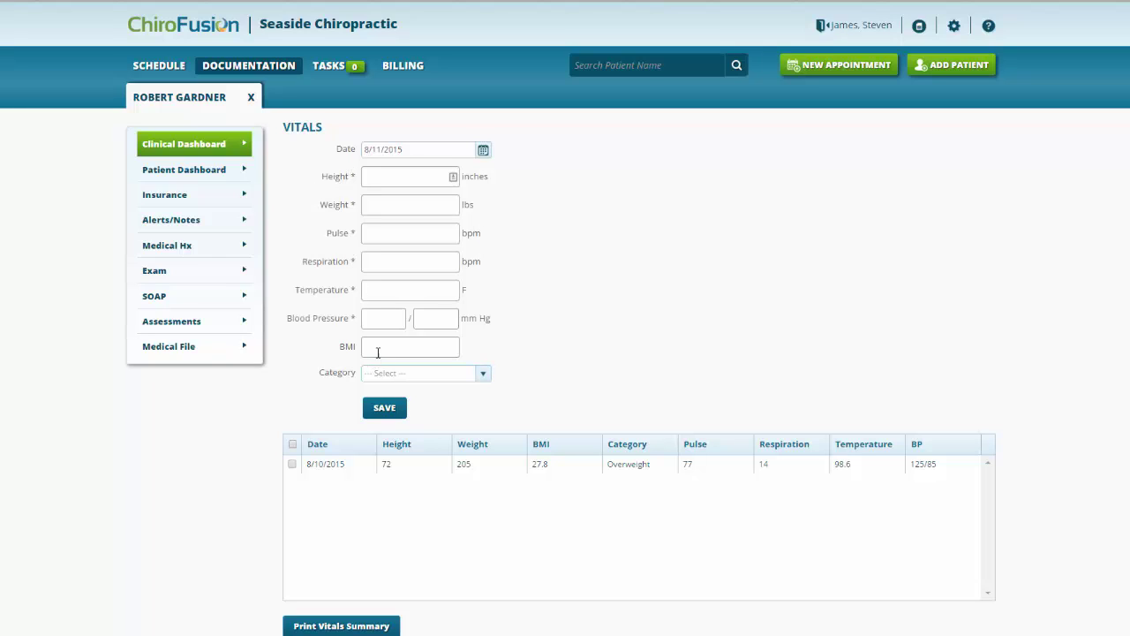
pyautogui.click(179, 144)
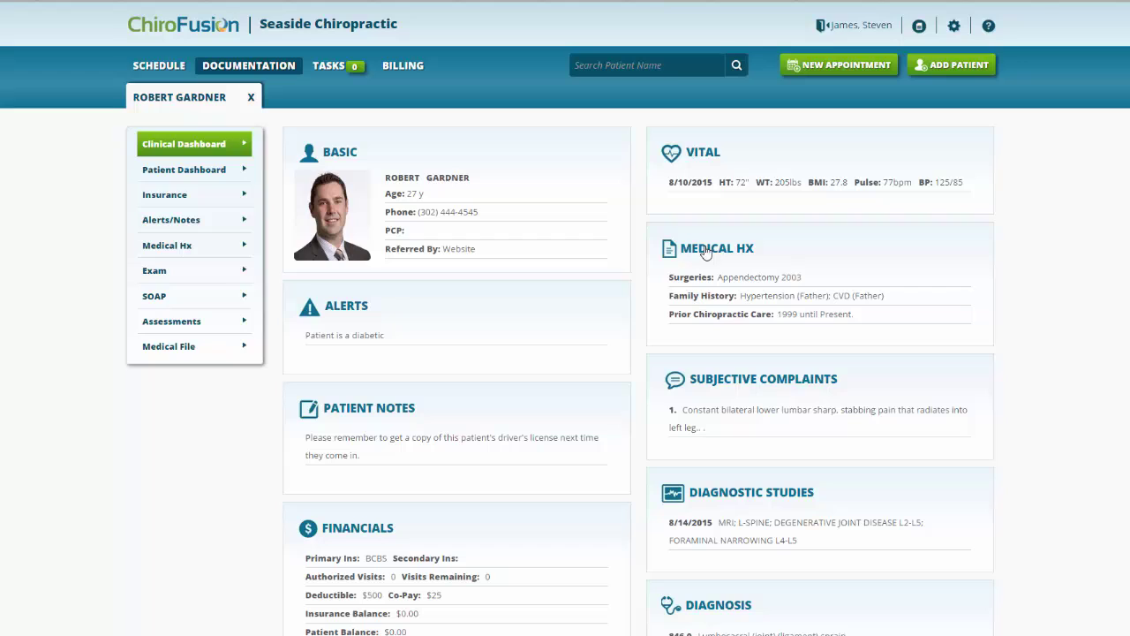
# Review past surgeries, family history and prior chiropractic care, then return to the clinical dashboard.
pyautogui.click(181, 252)
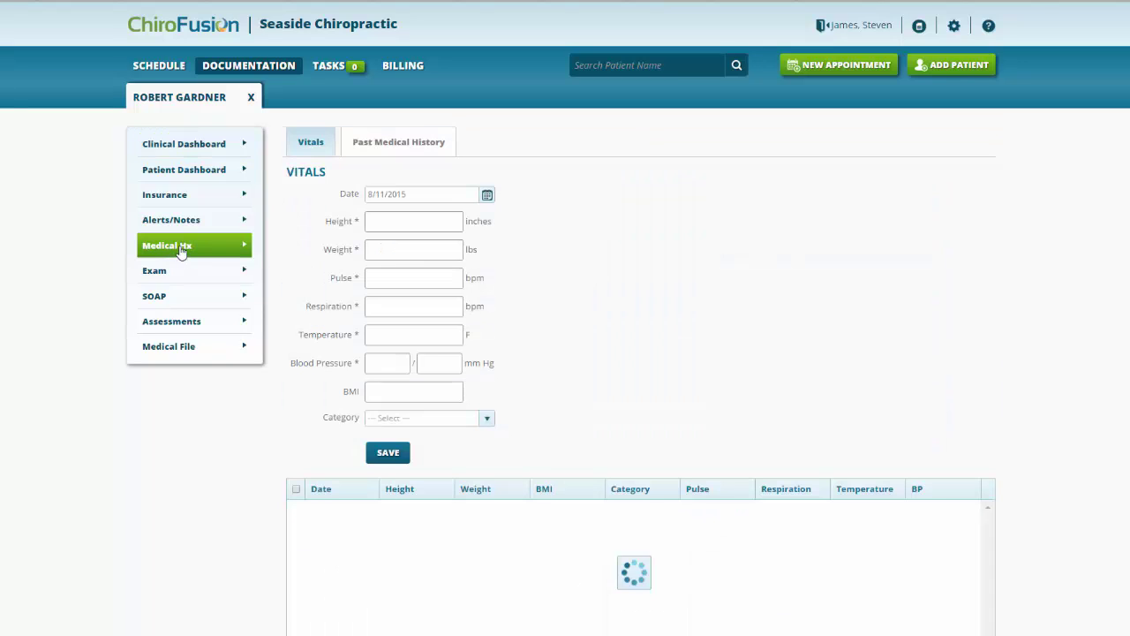
pyautogui.click(397, 146)
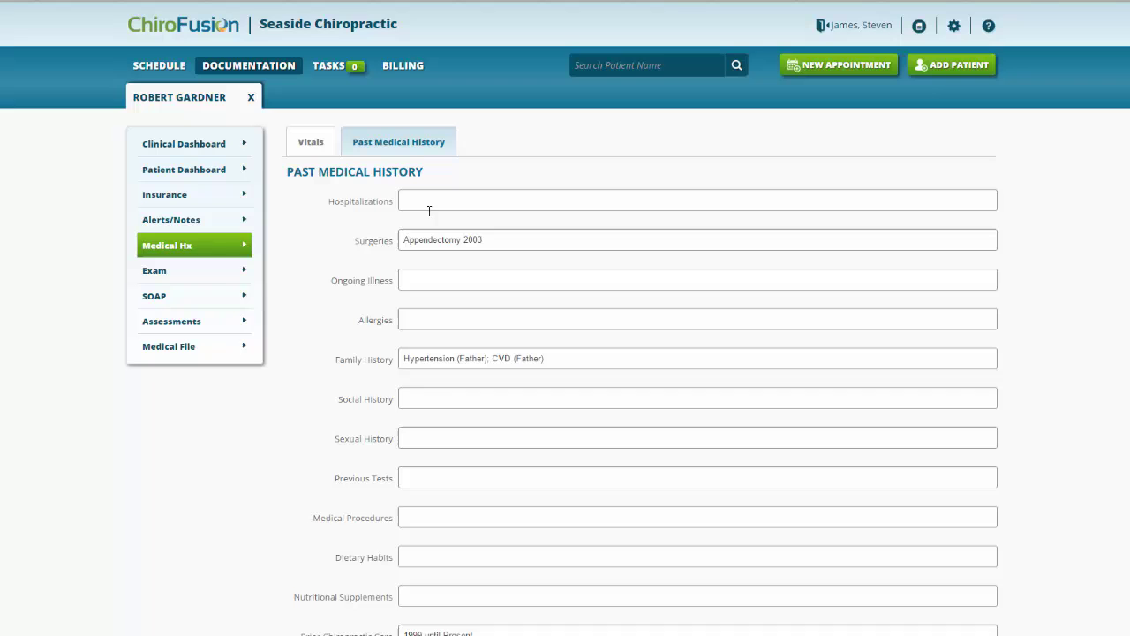
pyautogui.scroll(-2, 565, 353)
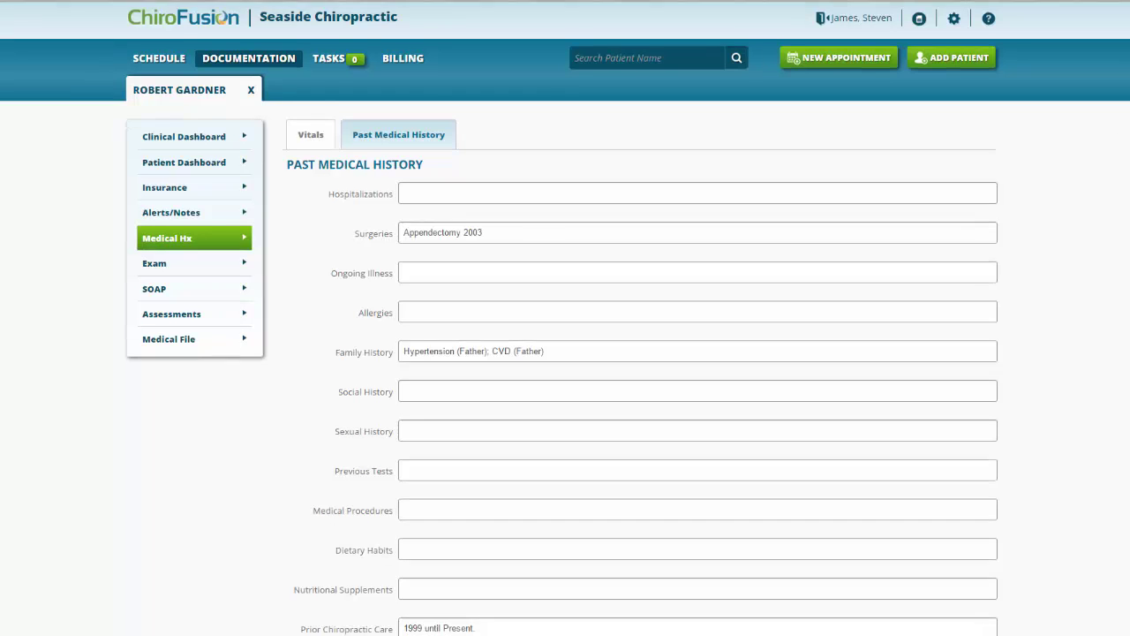
pyautogui.scroll(-1, 565, 354)
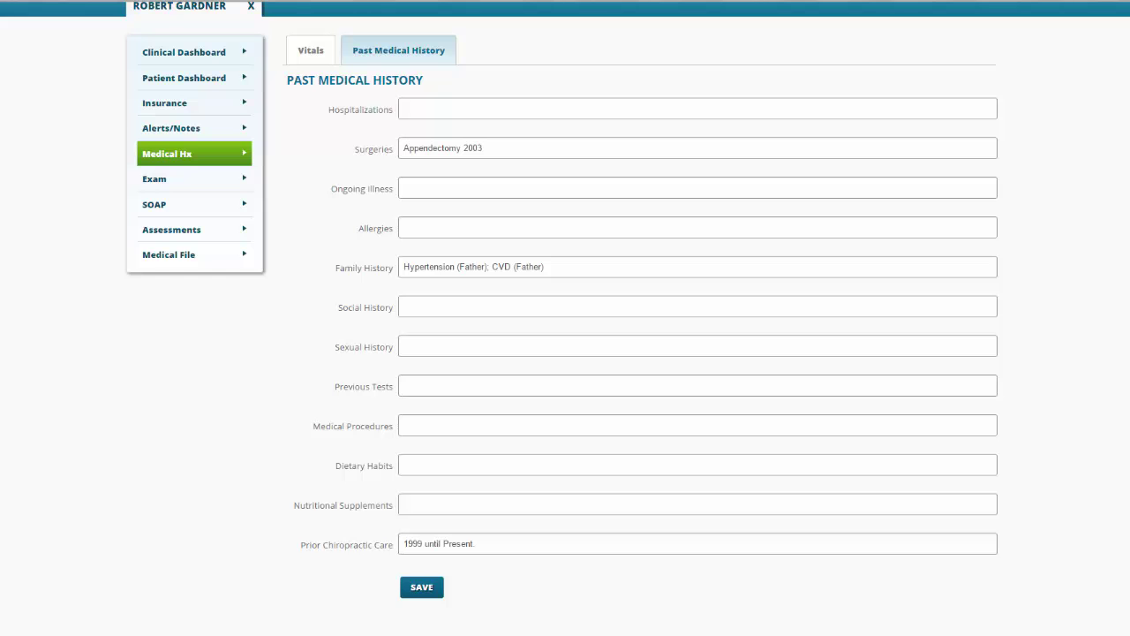
pyautogui.scroll(-2, 565, 353)
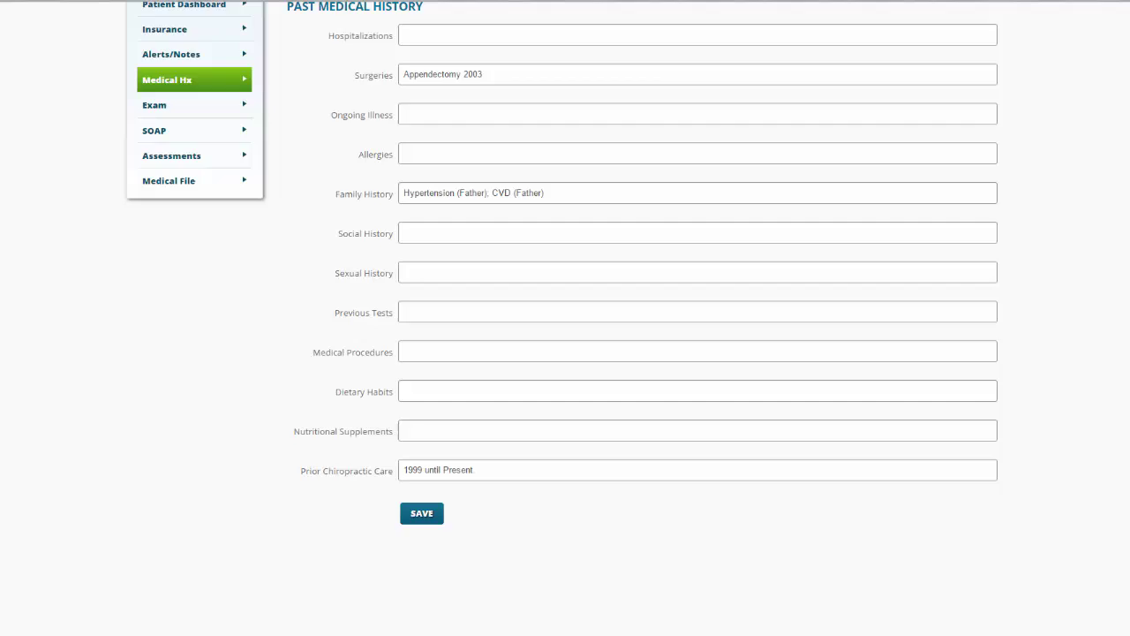
pyautogui.scroll(-1, 565, 264)
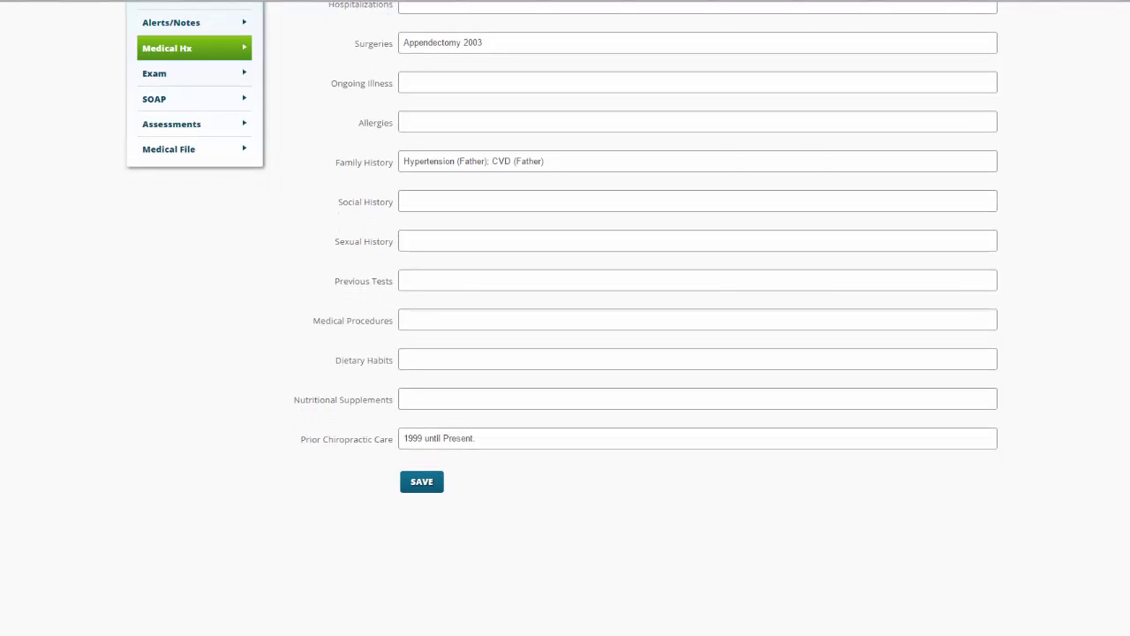
pyautogui.scroll(-1, 565, 265)
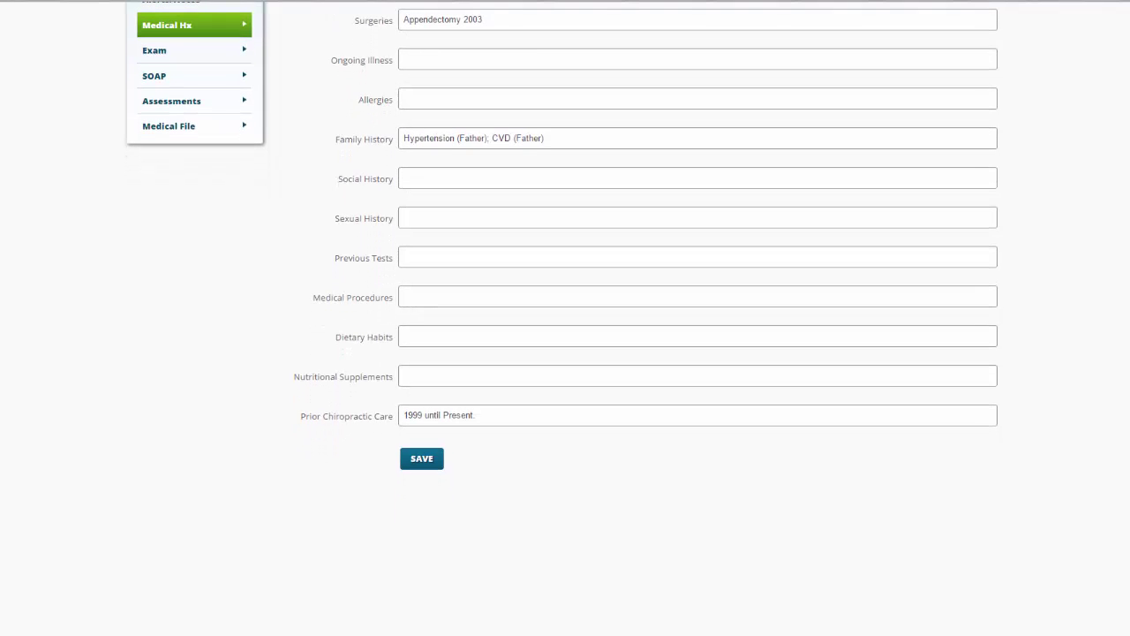
pyautogui.scroll(5, 565, 318)
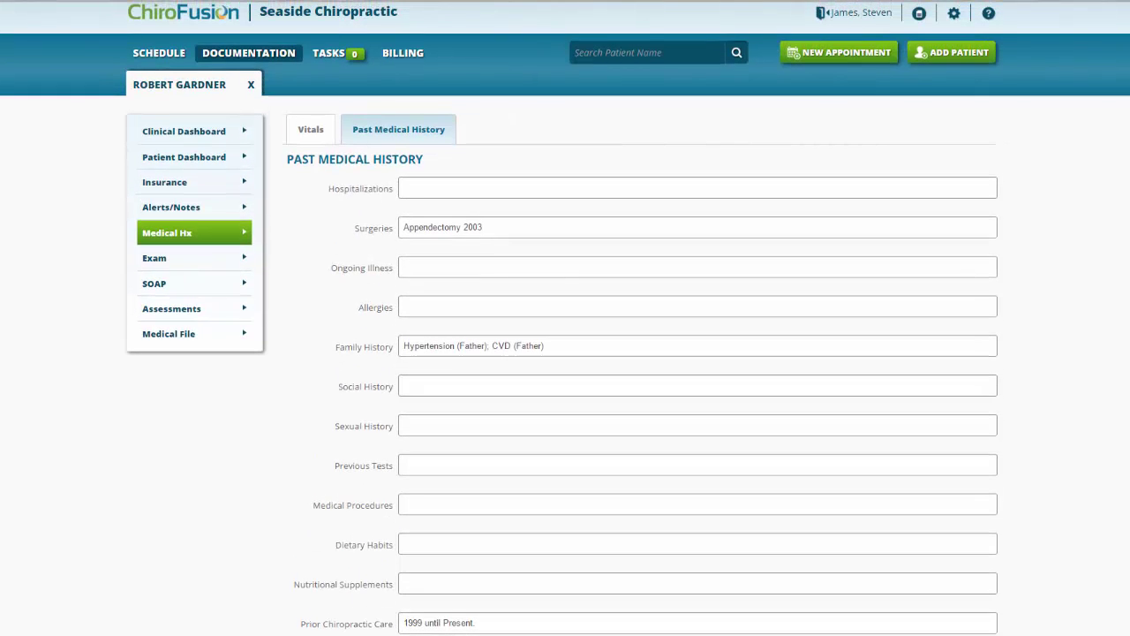
pyautogui.click(162, 139)
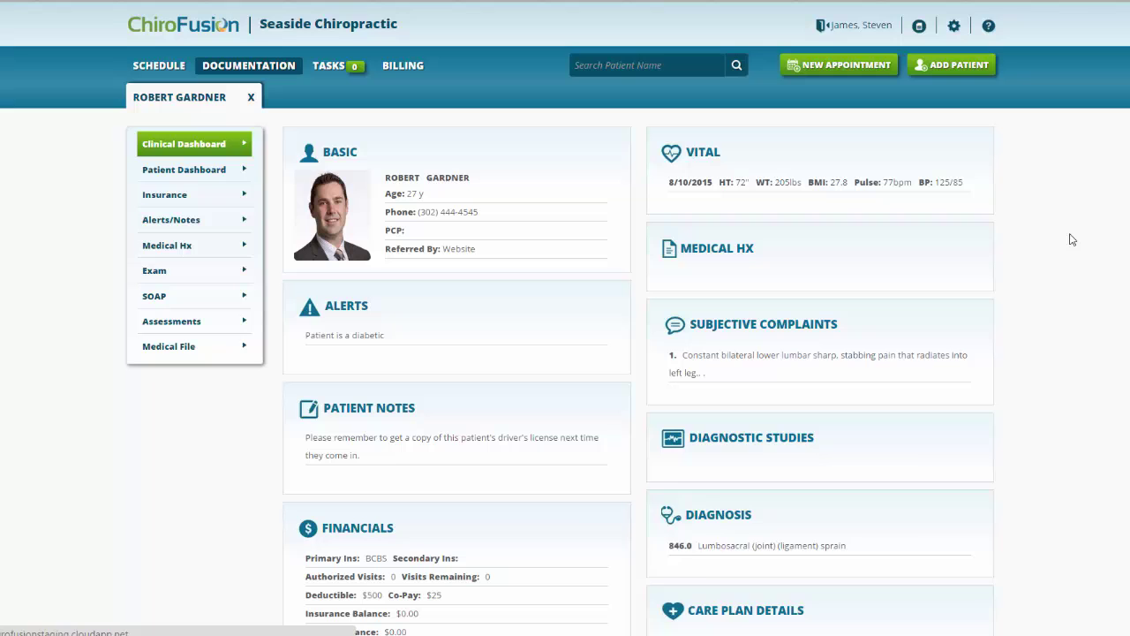
pyautogui.scroll(-3, 1075, 237)
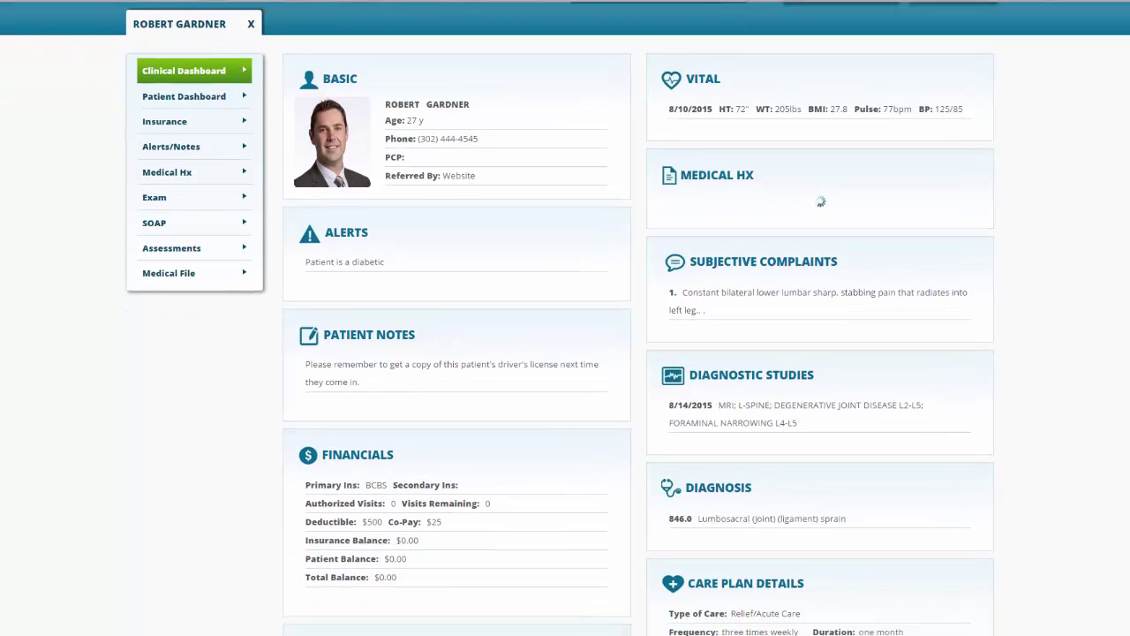
pyautogui.scroll(-1, 565, 317)
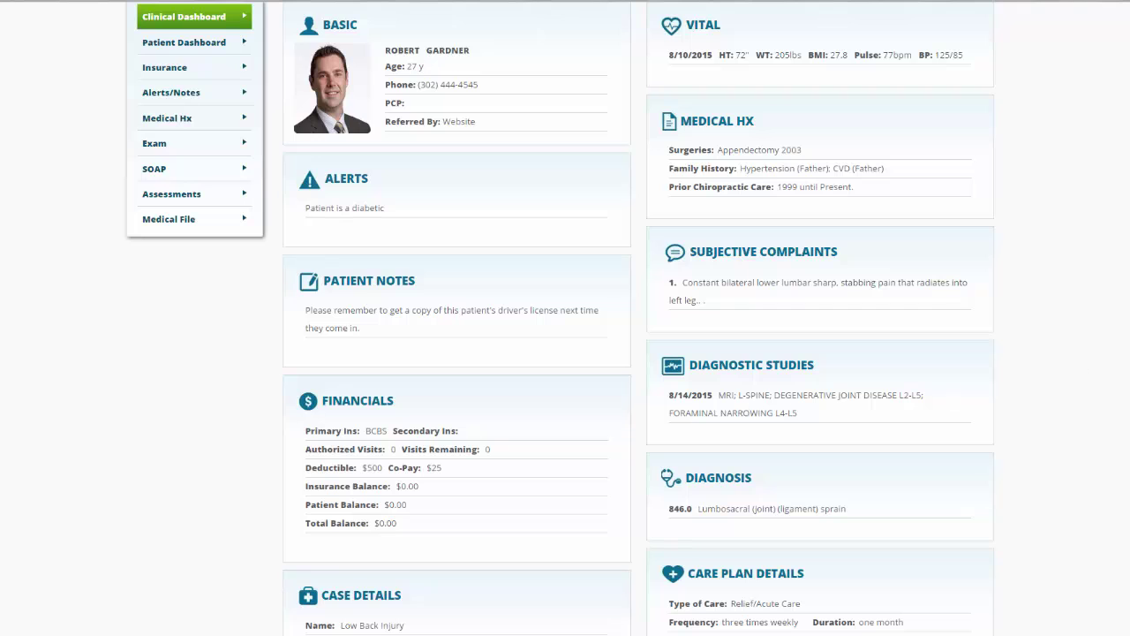
pyautogui.scroll(-2, 773, 188)
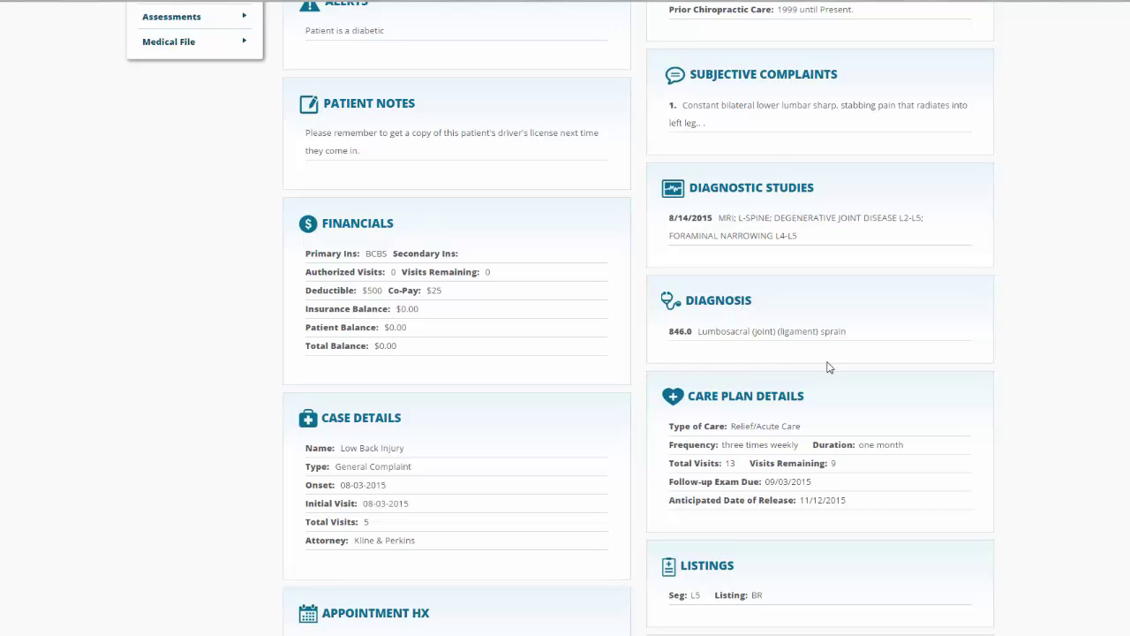
pyautogui.scroll(-3, 759, 279)
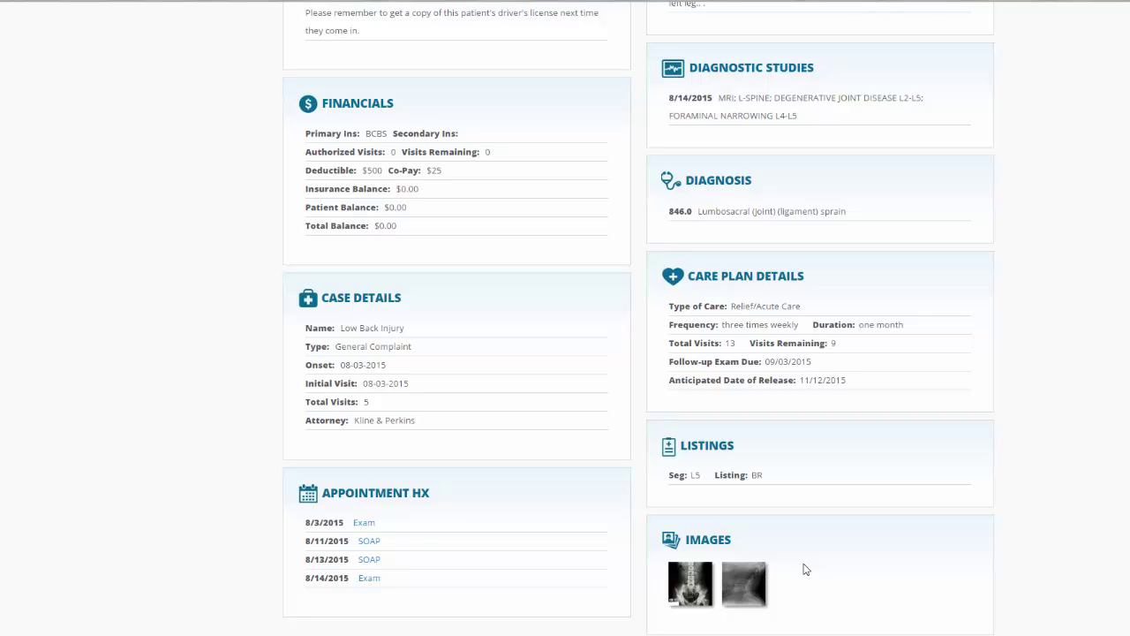
pyautogui.scroll(5, 805, 570)
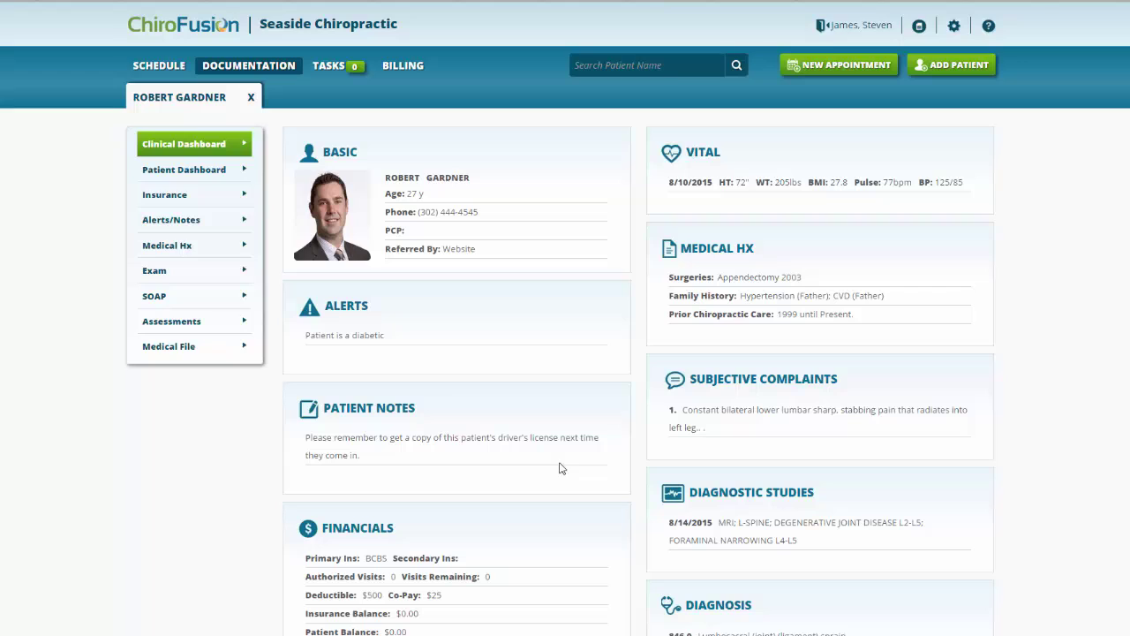
# View the patient dashboard's essentials, then the Demographics and Employment details.
pyautogui.click(189, 171)
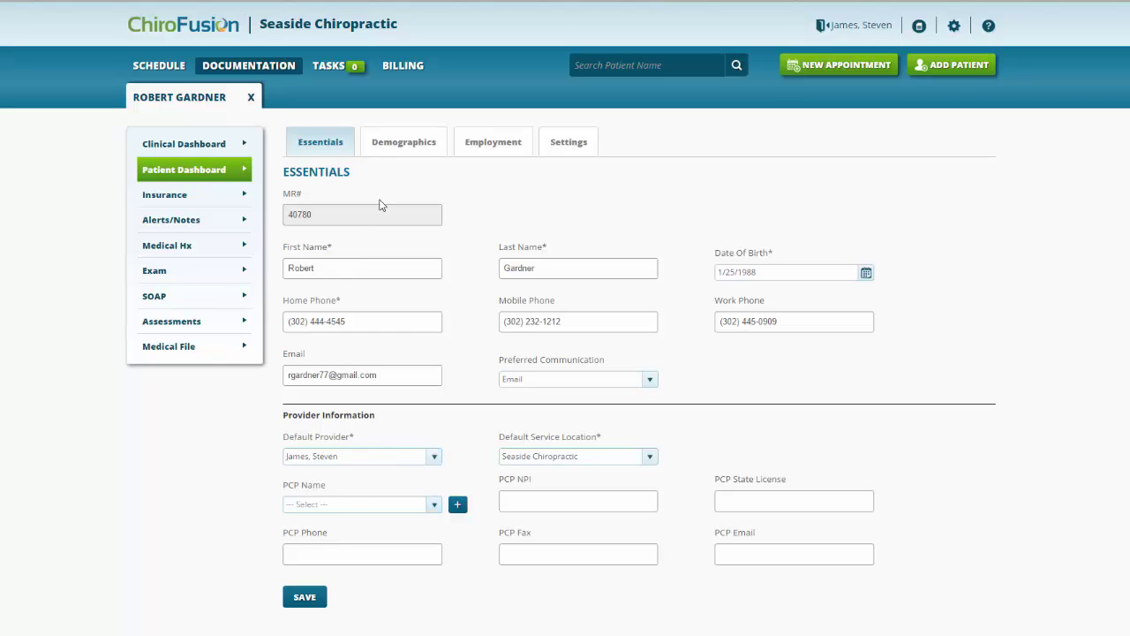
pyautogui.click(407, 147)
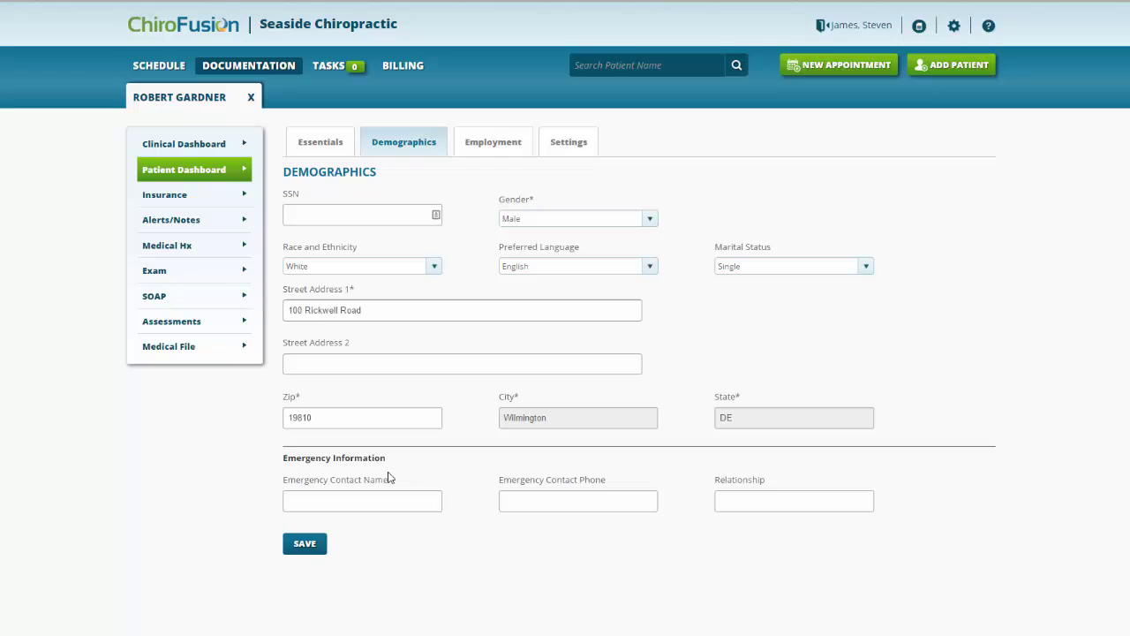
pyautogui.click(486, 144)
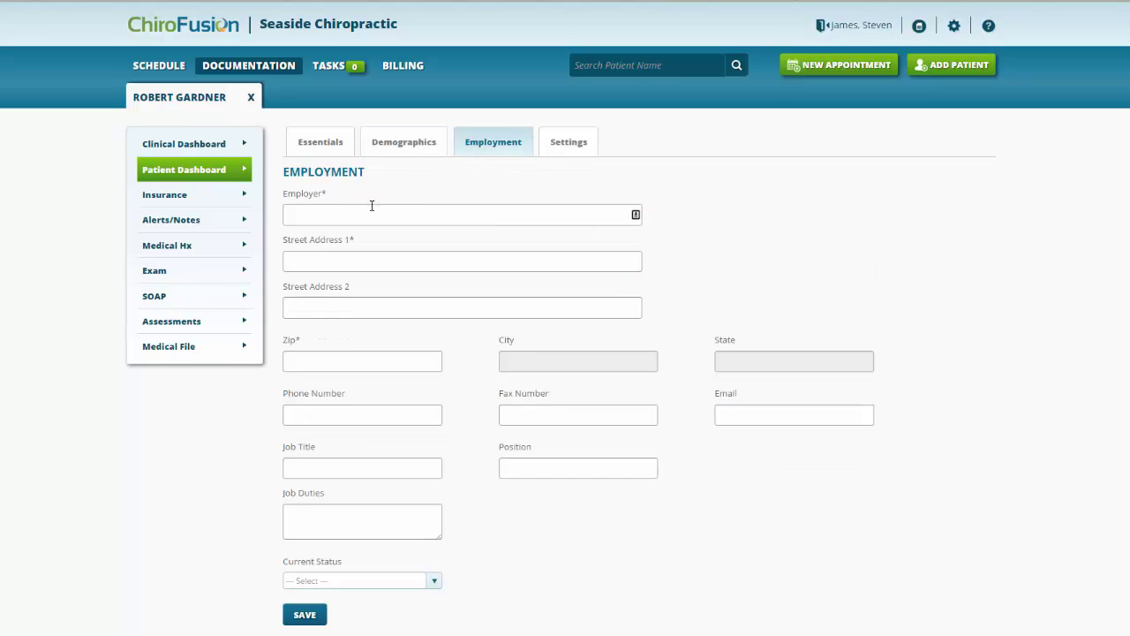
# Enable Send Appointment Reminders in the patient's Settings and save.
pyautogui.click(565, 143)
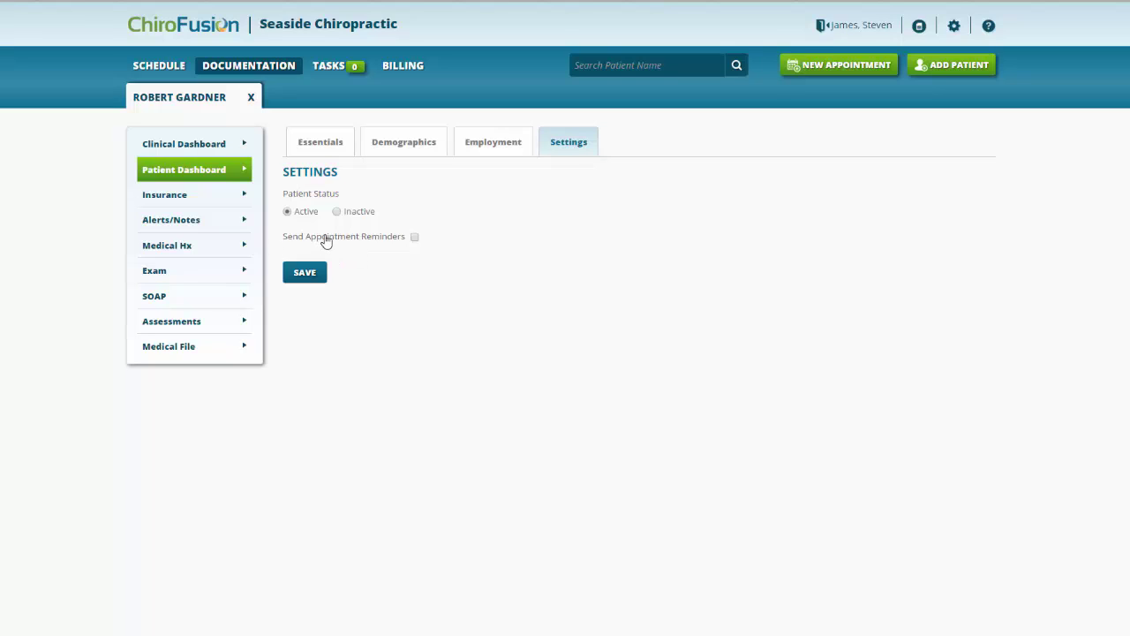
pyautogui.click(414, 238)
pyautogui.click(296, 277)
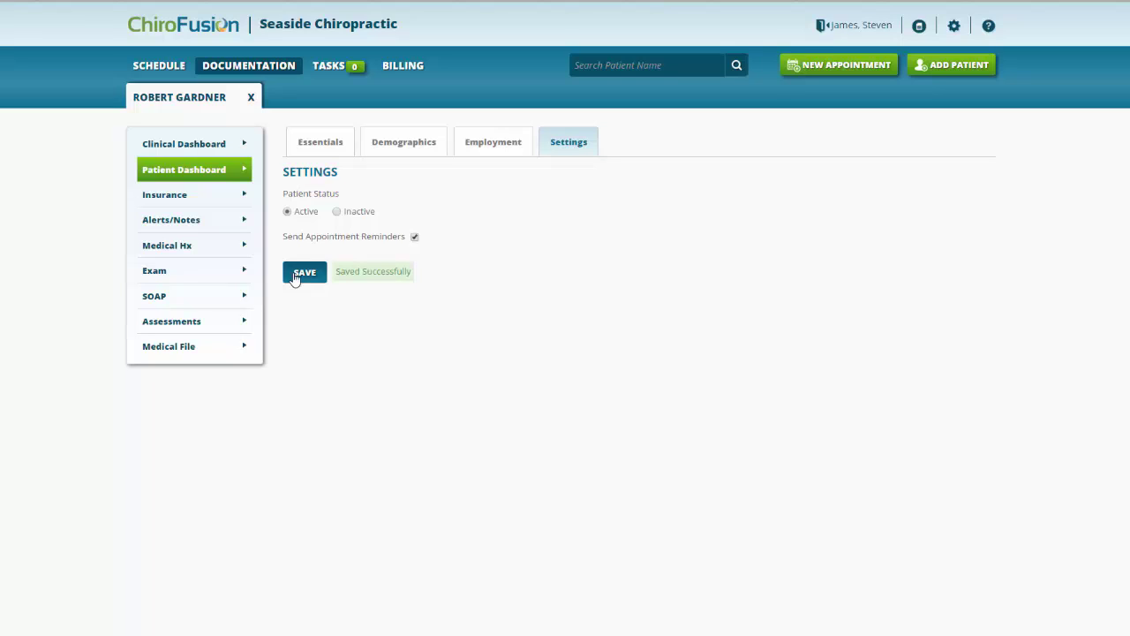
# Review the patient's primary ChiroGold insurance form.
pyautogui.click(196, 199)
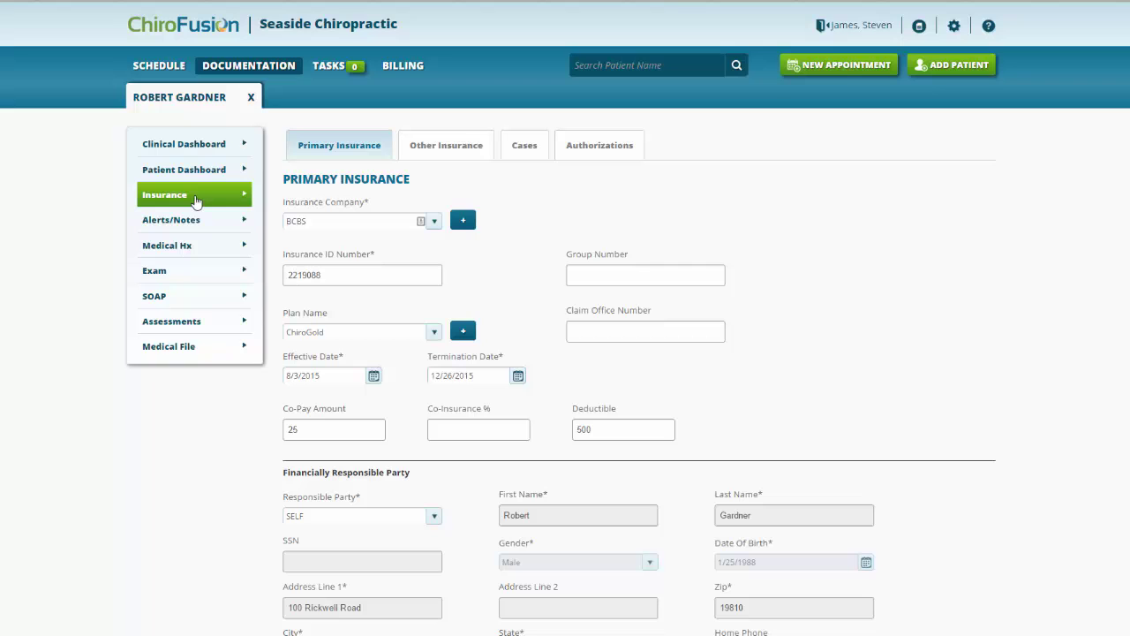
pyautogui.scroll(-4, 245, 229)
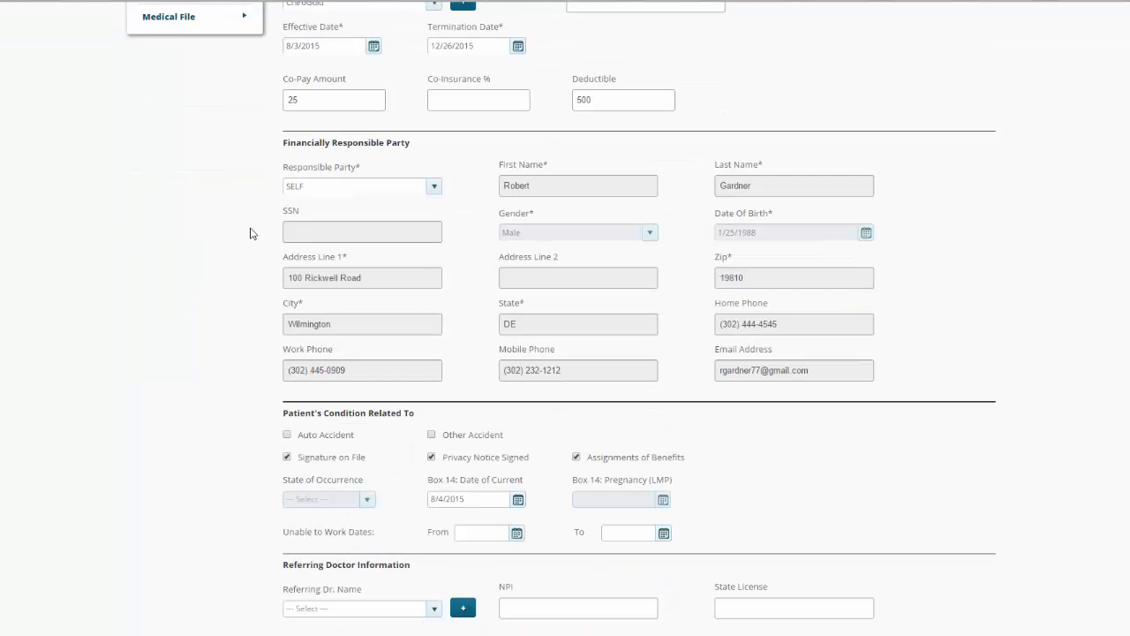
pyautogui.scroll(-2, 251, 233)
pyautogui.scroll(6, 250, 232)
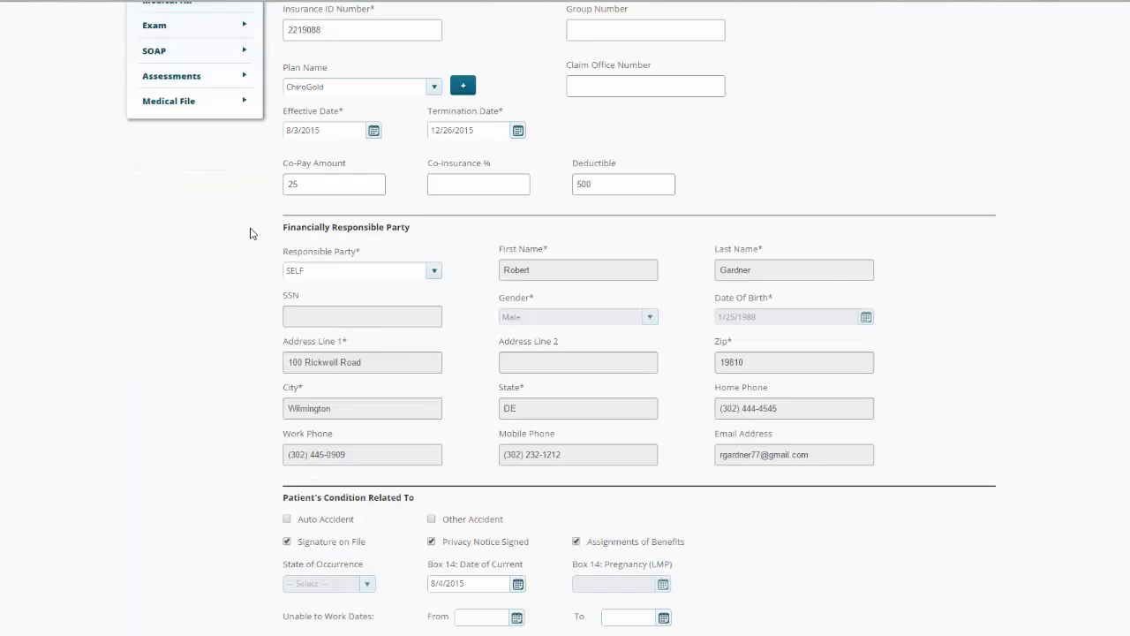
# Look through the blank secondary and tertiary insurance forms under Other Insurance.
pyautogui.click(452, 148)
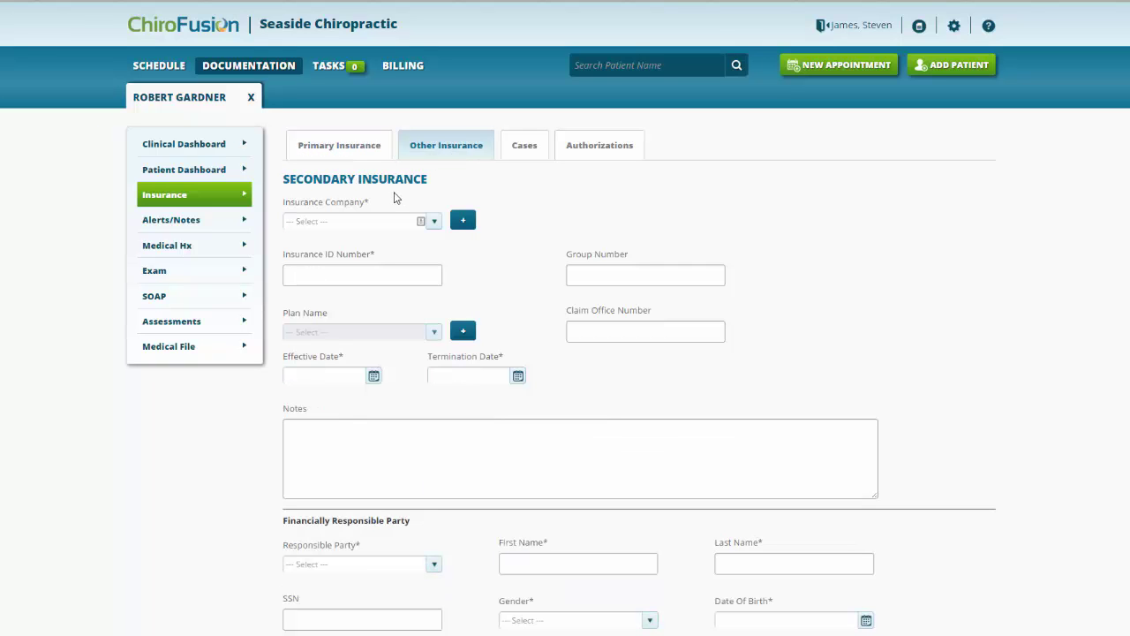
pyautogui.scroll(-4, 395, 193)
pyautogui.scroll(-3, 394, 191)
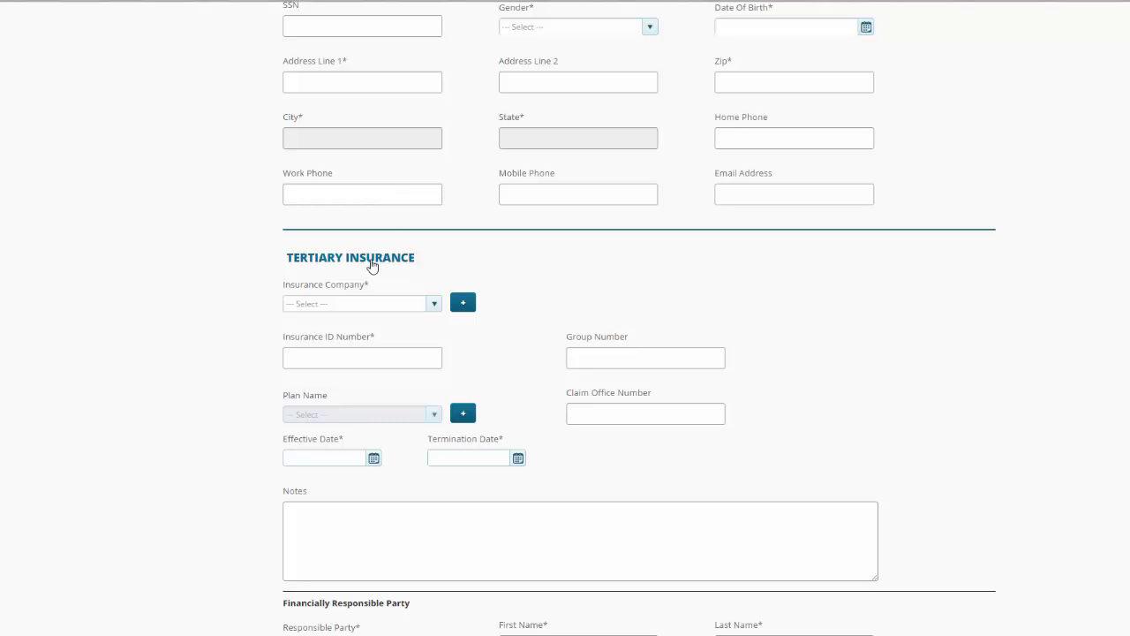
pyautogui.scroll(7, 372, 264)
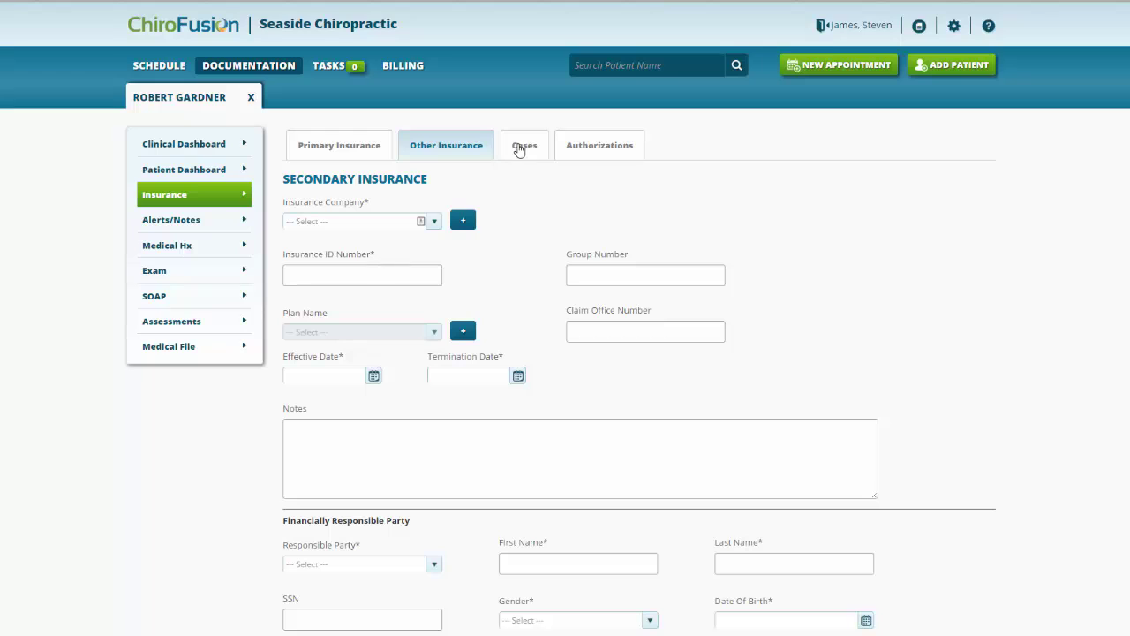
# Load the Low Back Injury case from the Cases grid into the case form.
pyautogui.click(524, 148)
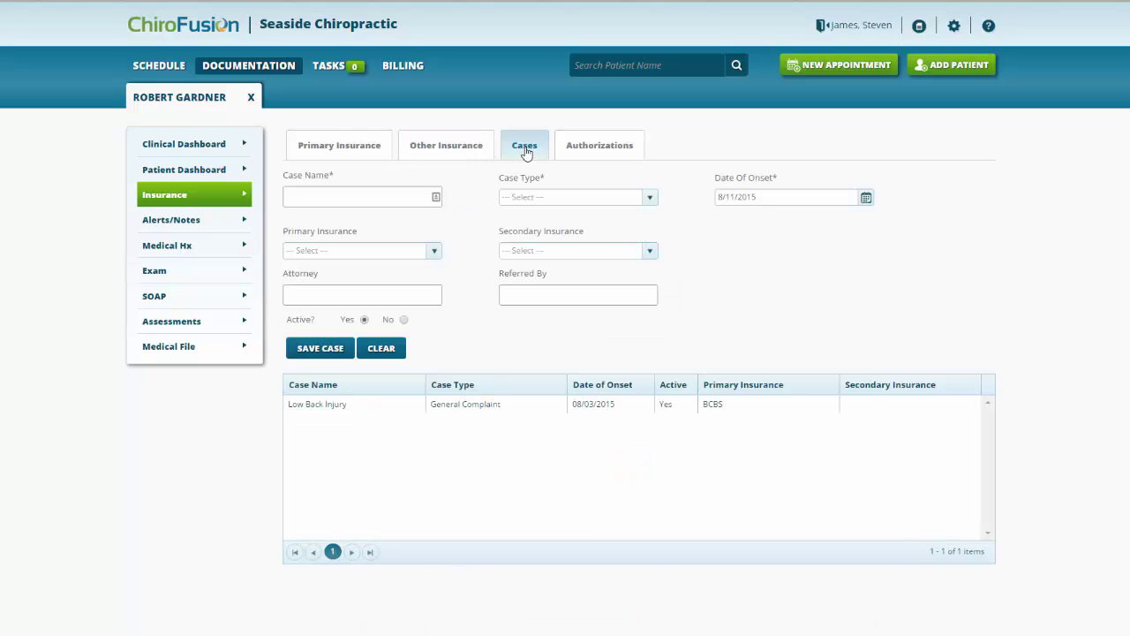
pyautogui.click(318, 408)
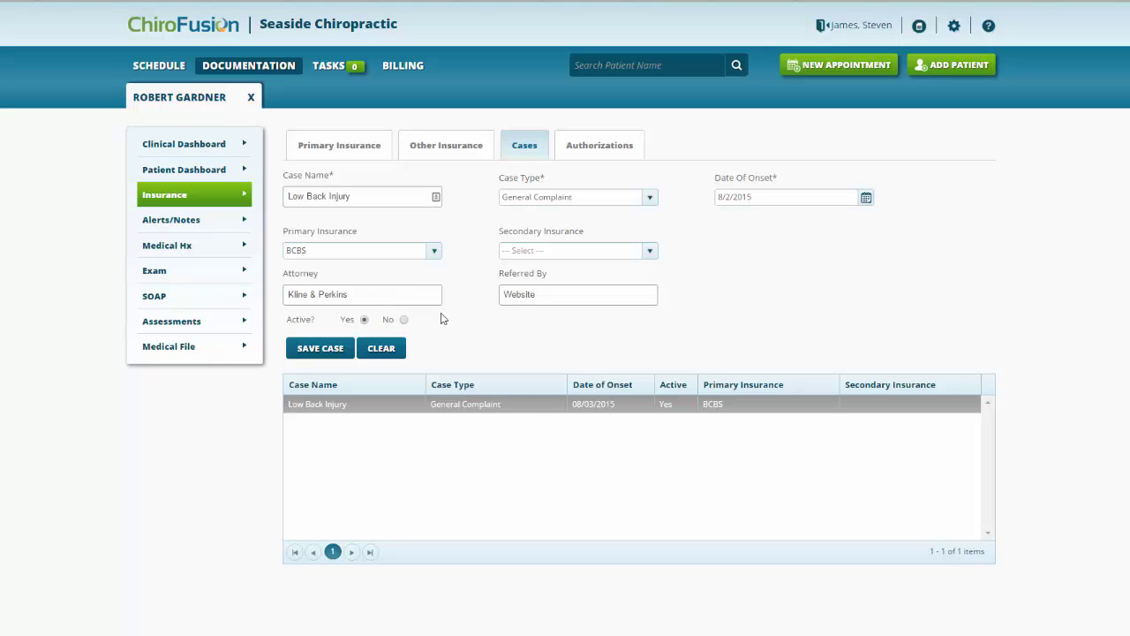
# Show the Authorizations page with its empty authorizations list.
pyautogui.click(612, 150)
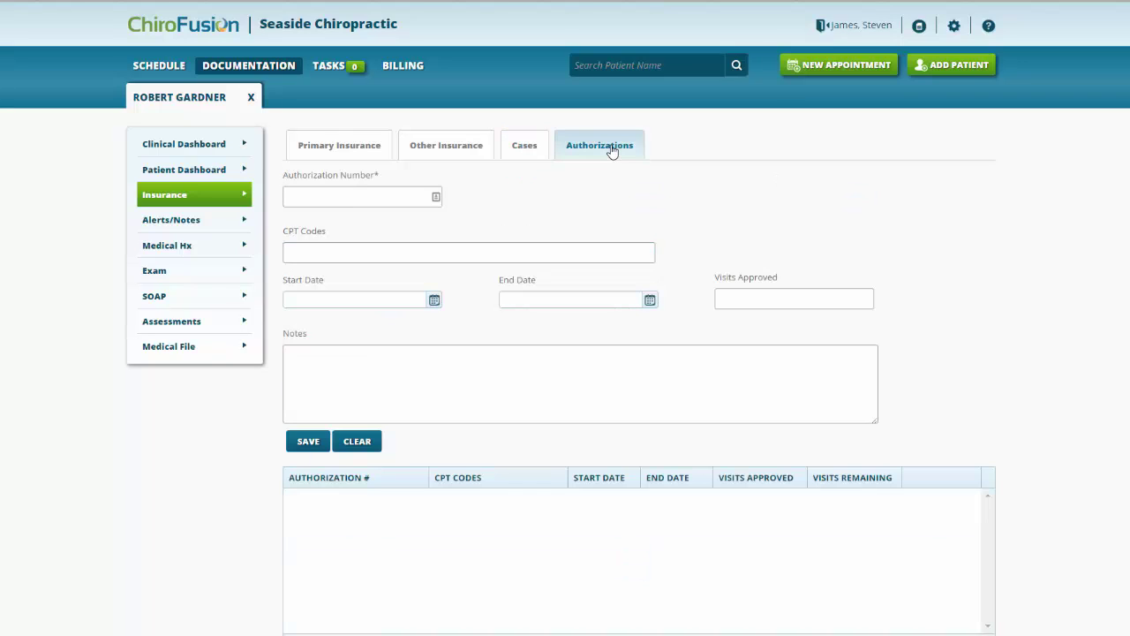